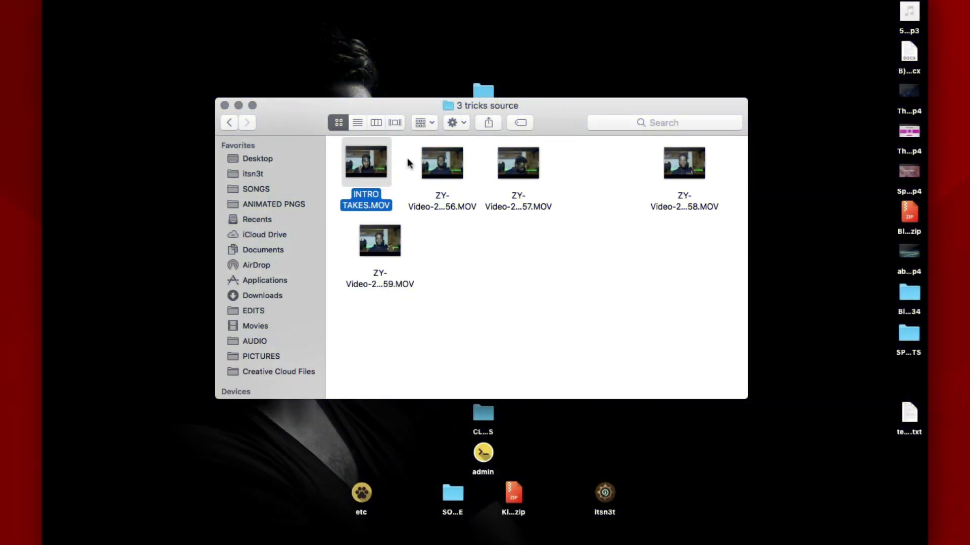
Step: Delete the clips ending in 56 and 57 and rename the 58 clip to INTRO.MOV
{"action": "left_click_drag", "start_coordinate": [590, 246], "coordinate": [419, 142]}
{"action": "key", "text": "super+BackSpace"}
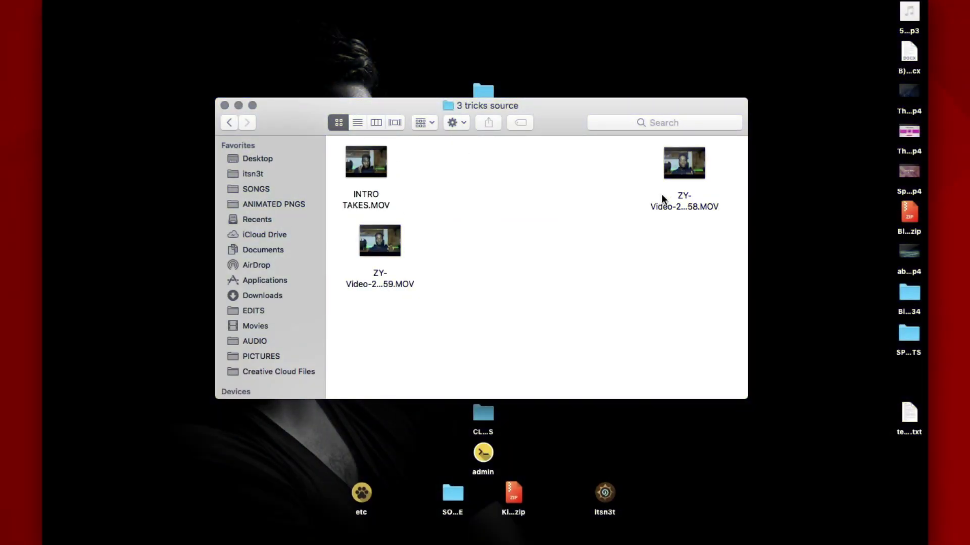
{"action": "left_click", "coordinate": [673, 180]}
{"action": "type", "text": "INTRO"}
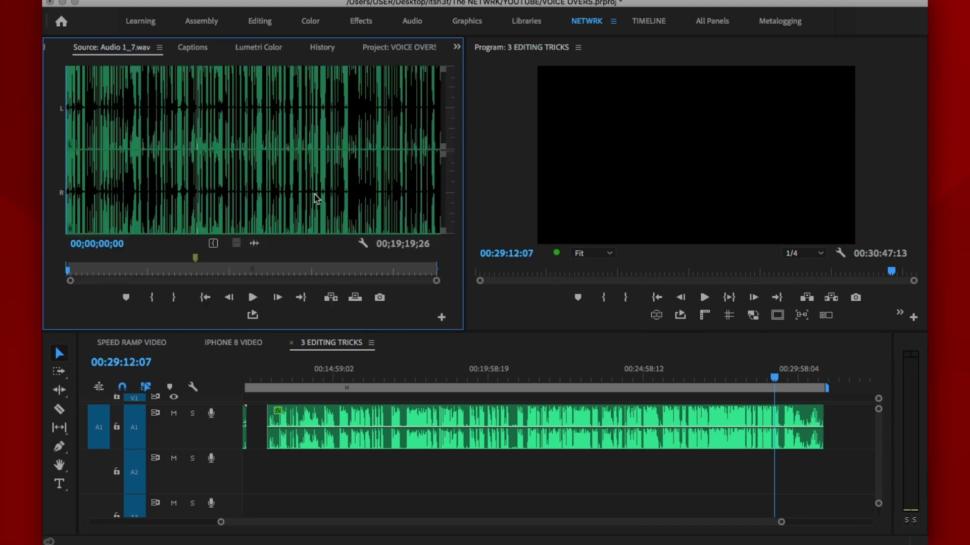
Step: Play voice-over takes in the Source monitor, then go back to the VOICE OVERS bin
{"action": "left_click", "coordinate": [105, 271]}
{"action": "left_click", "coordinate": [457, 47]}
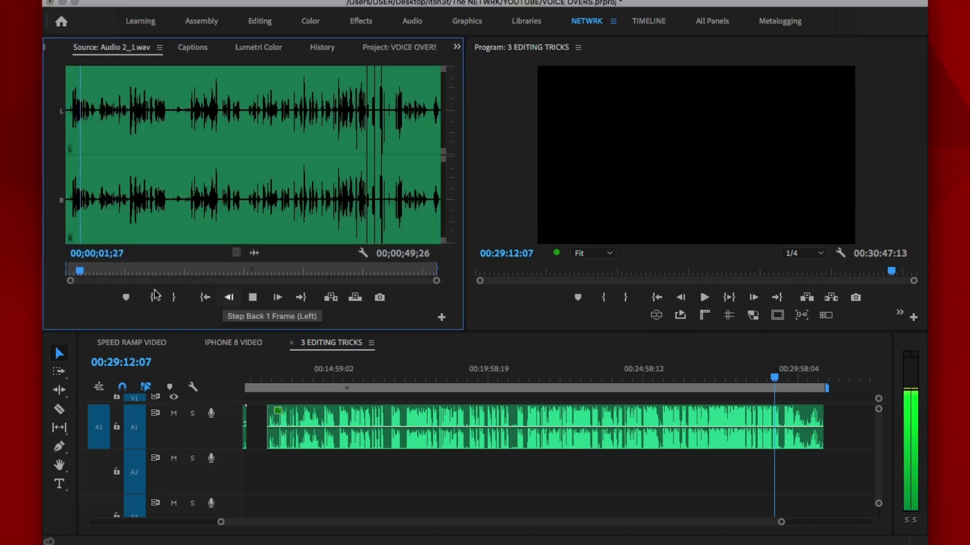
{"action": "left_click", "coordinate": [226, 279]}
{"action": "key", "text": "shift+1"}
{"action": "scroll", "coordinate": [431, 179], "scroll_direction": "up", "scroll_amount": 2}
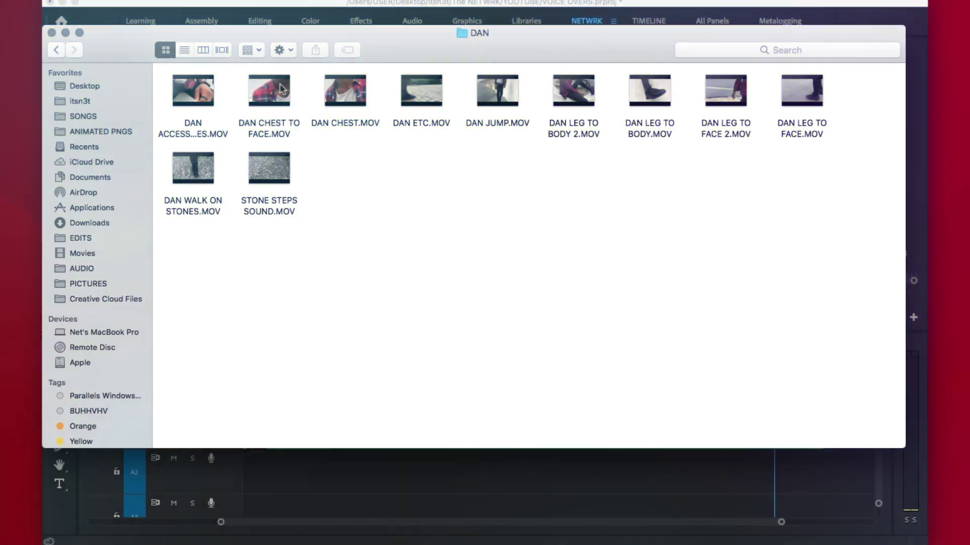
Step: Preview DAN ETC.MOV with Quick Look in the DAN folder
{"action": "key", "text": "space"}
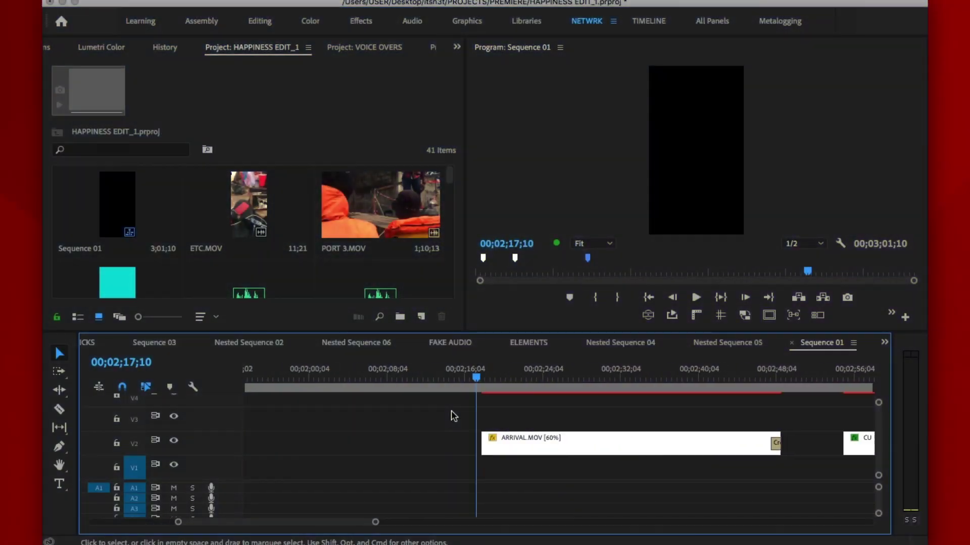
Step: Close the gap before ARRIVAL.MOV and ripple-trim its start, pulling CUP.MOV left
{"action": "key", "text": "Delete"}
{"action": "scroll", "coordinate": [455, 416], "scroll_direction": "right", "scroll_amount": 3}
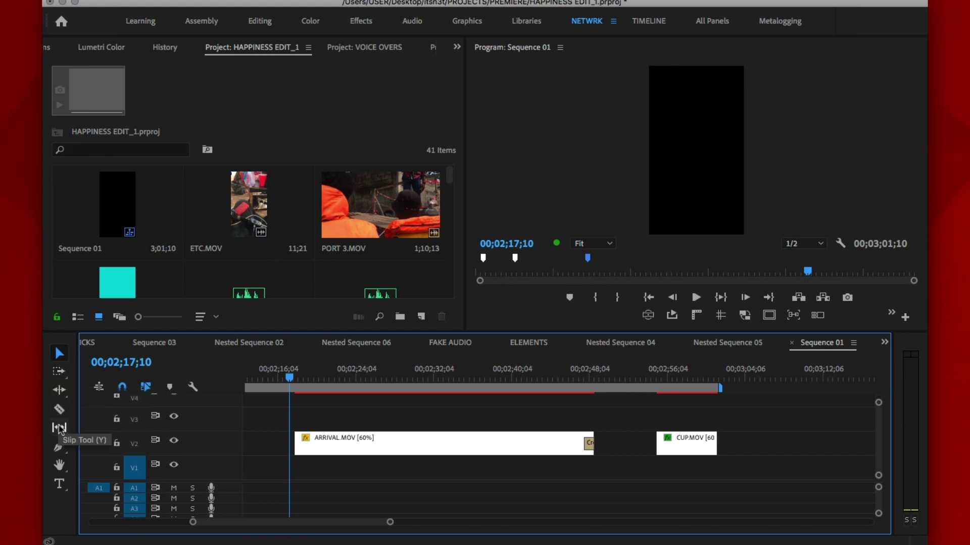
{"action": "key", "text": "b"}
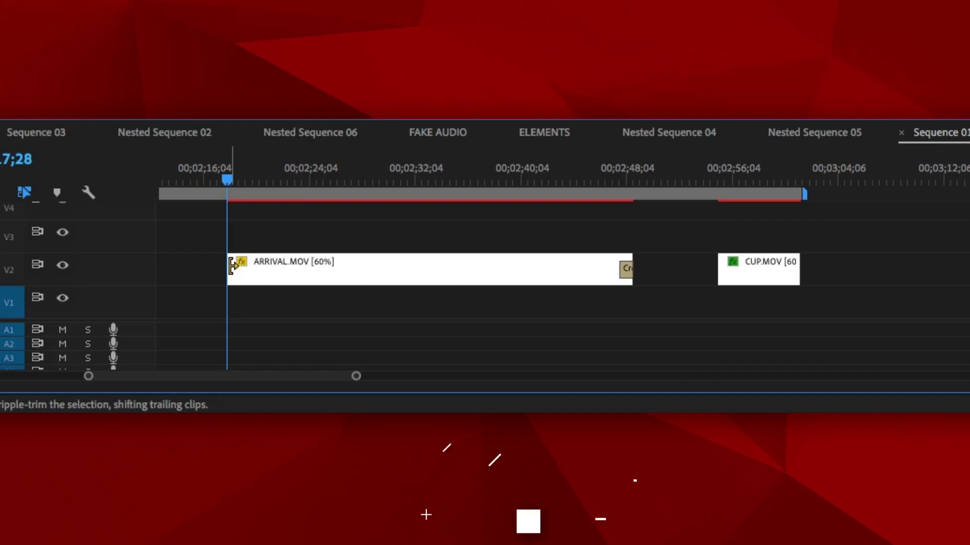
{"action": "left_click_drag", "start_coordinate": [231, 266], "coordinate": [297, 270]}
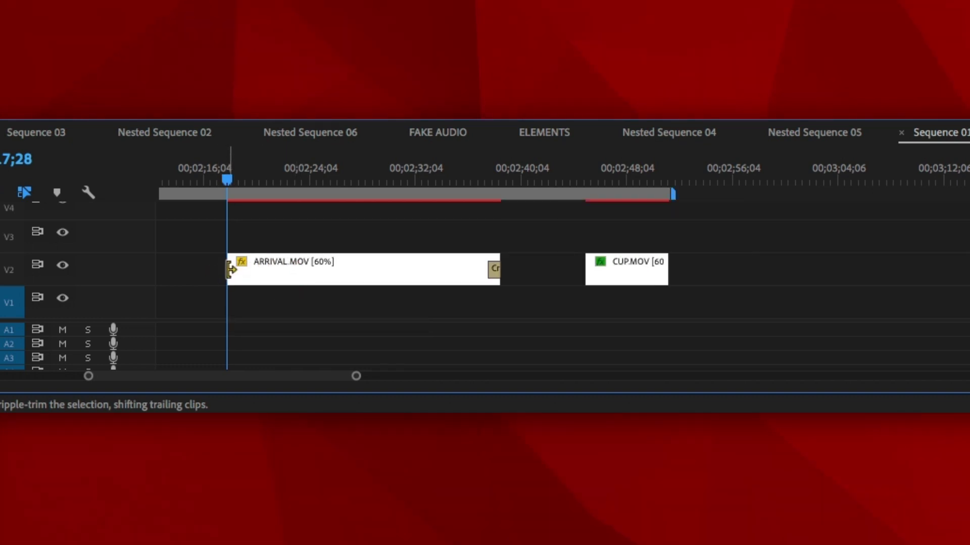
{"action": "left_click_drag", "start_coordinate": [230, 270], "coordinate": [278, 272]}
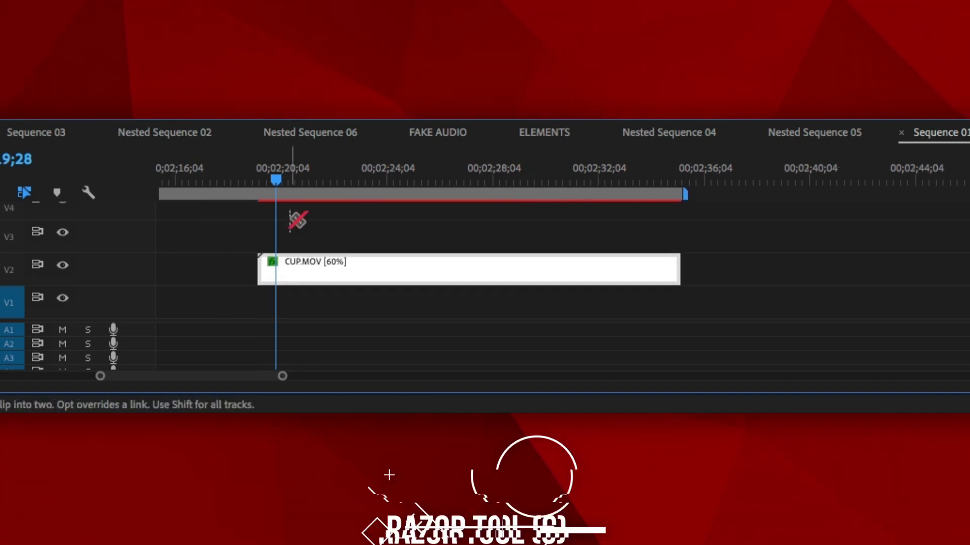
Step: Razor CUP.MOV into several pieces and slip its footage to a different frame range
{"action": "left_click", "coordinate": [287, 267]}
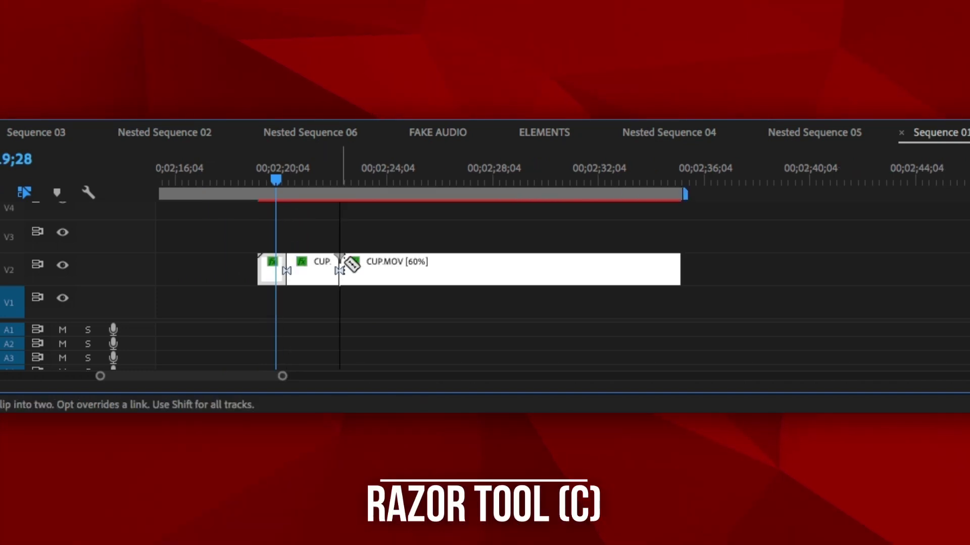
{"action": "left_click", "coordinate": [474, 267]}
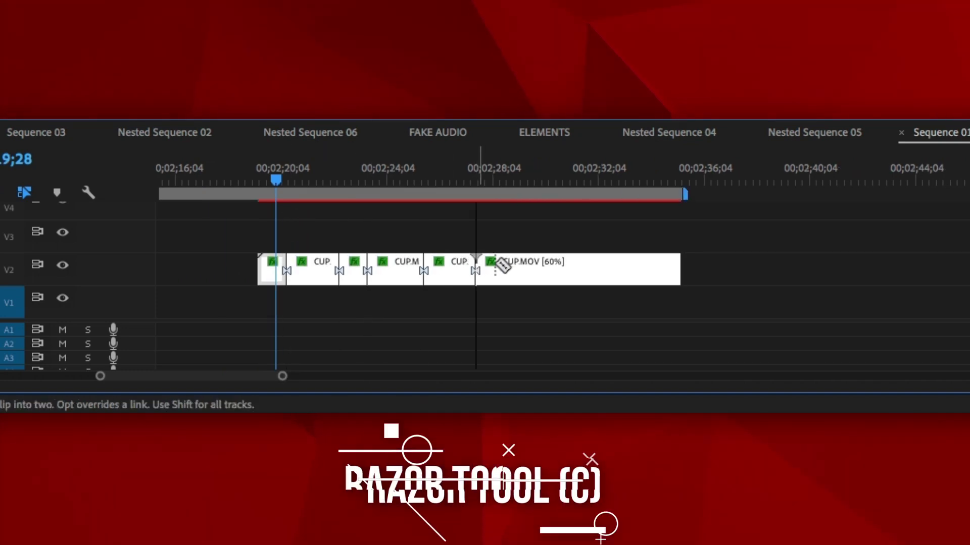
{"action": "left_click", "coordinate": [503, 267]}
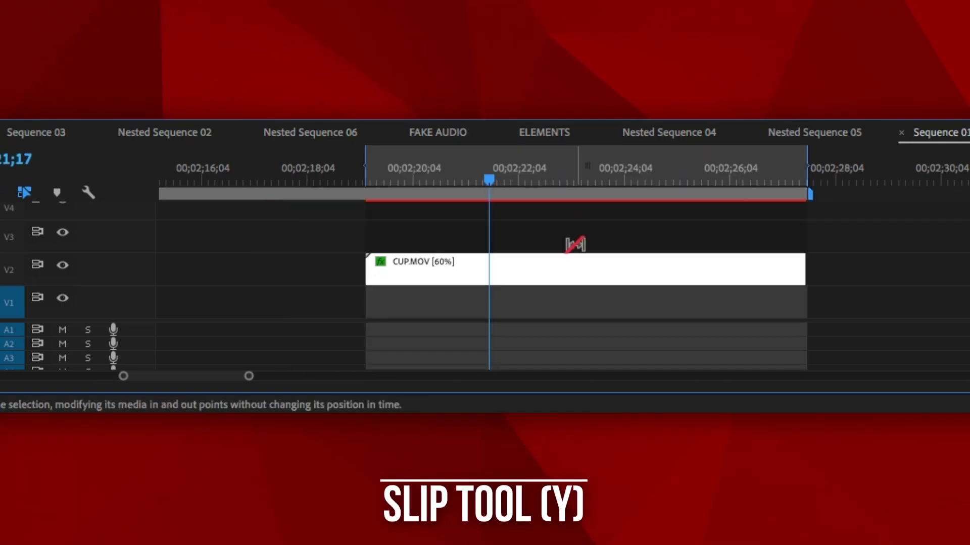
{"action": "mouse_move", "coordinate": [575, 270]}
{"action": "left_mouse_down"}
{"action": "mouse_move", "coordinate": [513, 273]}
{"action": "mouse_move", "coordinate": [607, 273]}
{"action": "left_mouse_up"}
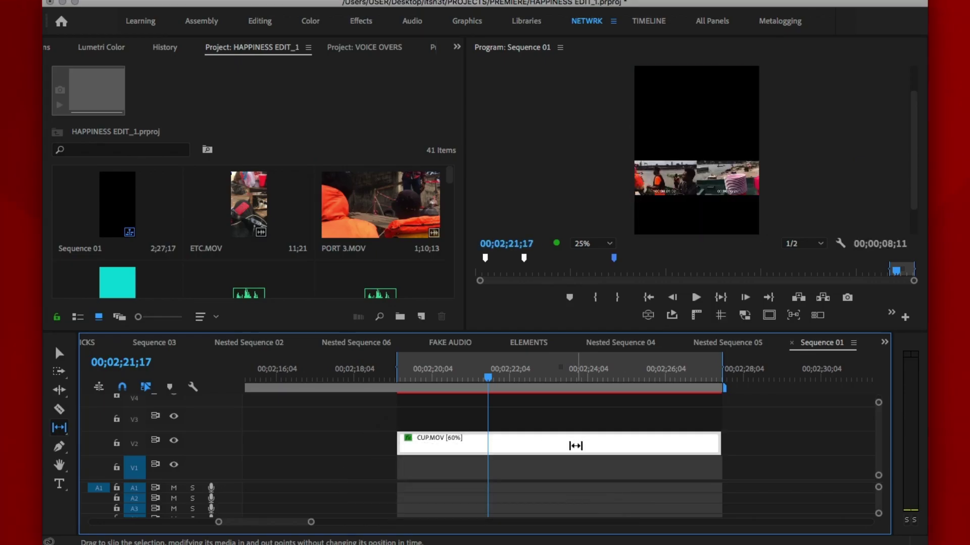
{"action": "left_click_drag", "start_coordinate": [576, 446], "coordinate": [555, 443]}
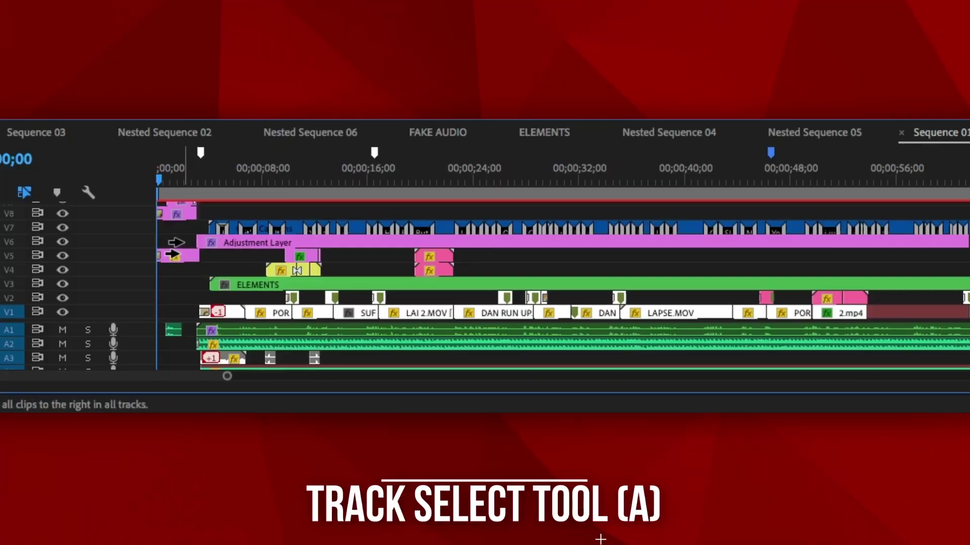
Step: Track-select clips across all tracks and drag them later to open space at the start
{"action": "left_click", "coordinate": [296, 270]}
{"action": "left_click_drag", "start_coordinate": [174, 241], "coordinate": [417, 280]}
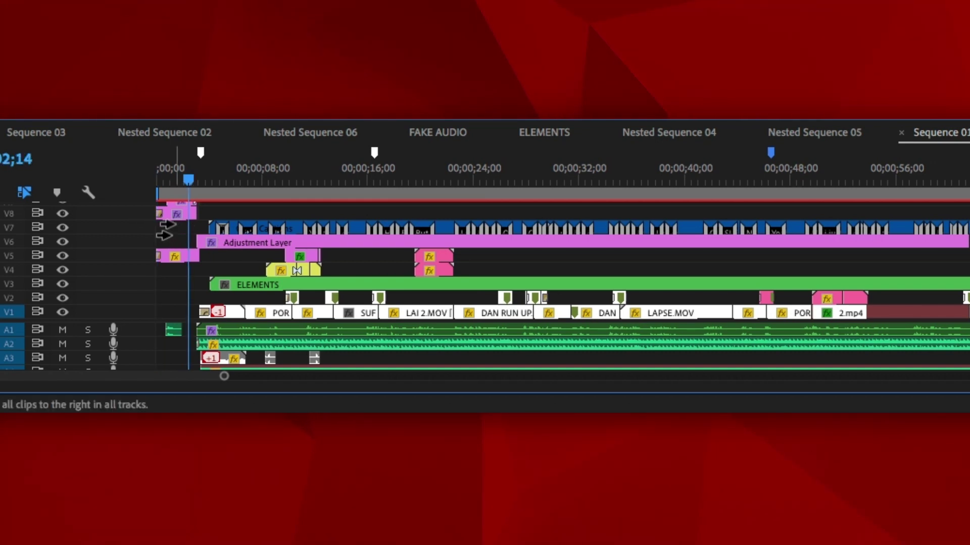
{"action": "left_click_drag", "start_coordinate": [163, 230], "coordinate": [339, 242]}
{"action": "left_click_drag", "start_coordinate": [216, 245], "coordinate": [317, 246]}
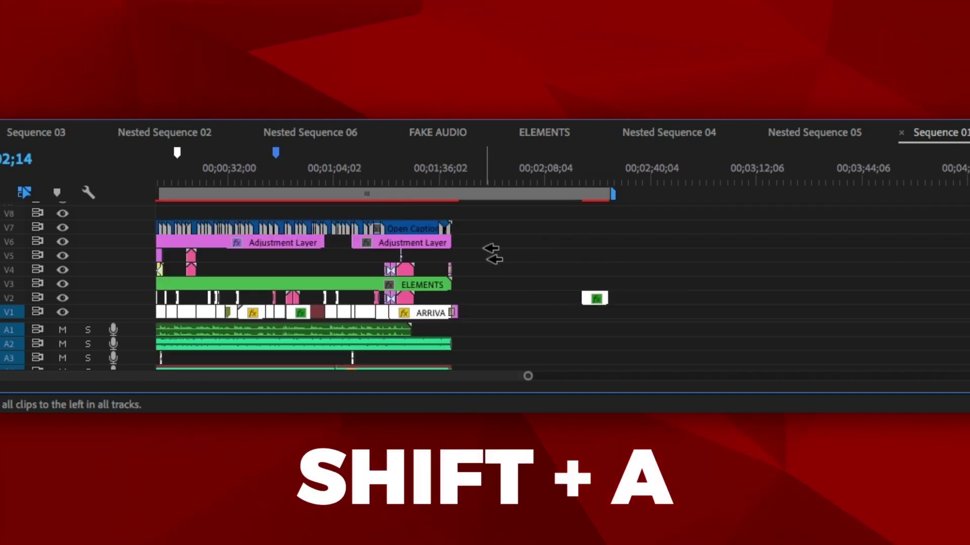
{"action": "left_click_drag", "start_coordinate": [494, 253], "coordinate": [663, 260]}
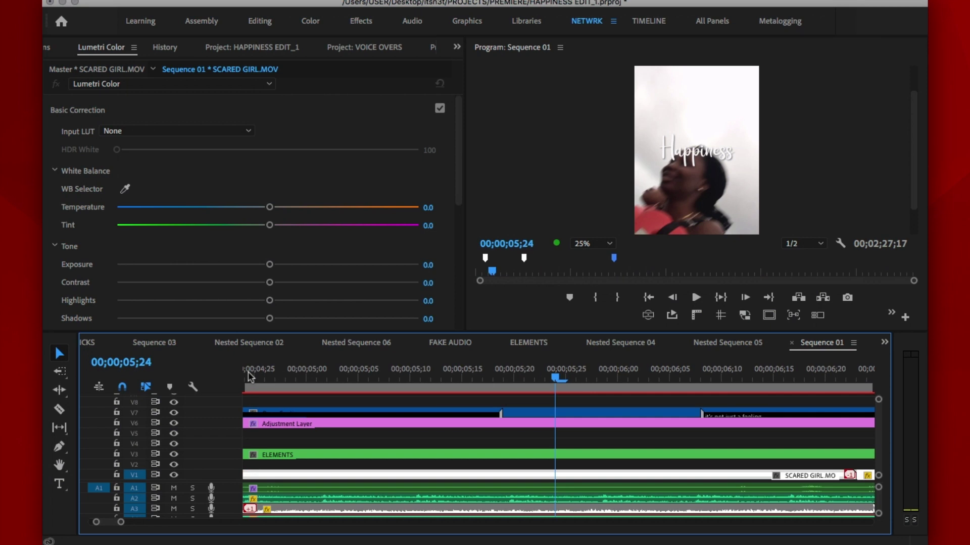
Step: Zoom out on Sequence 01, move the playhead to the start, and zoom in one step
{"action": "key", "text": "minus"}
{"action": "key", "text": "minus"}
{"action": "key", "text": "minus"}
{"action": "key", "text": "minus"}
{"action": "key", "text": "minus"}
{"action": "key", "text": "minus"}
{"action": "key", "text": "Home"}
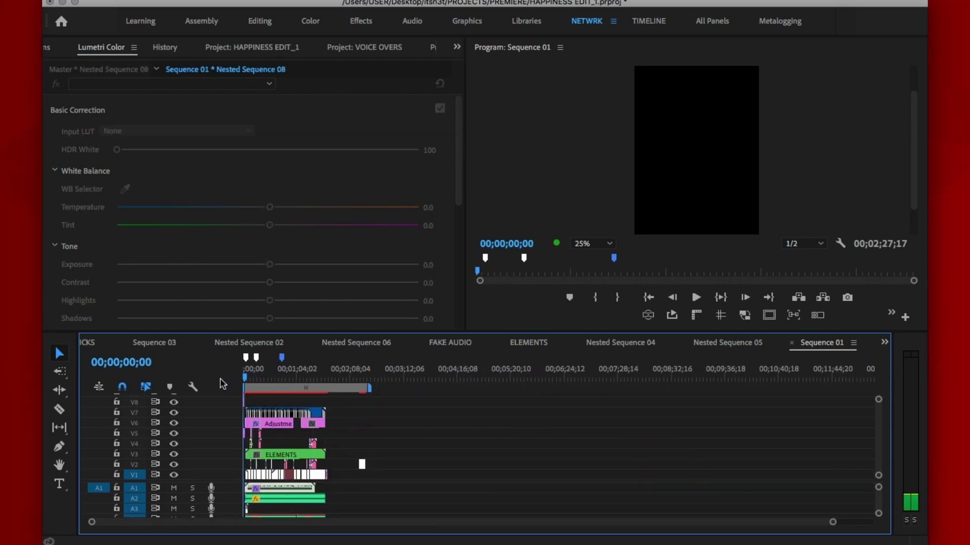
{"action": "key", "text": "equal"}
{"action": "key", "text": "equal"}
{"action": "key", "text": "equal"}
{"action": "key", "text": "equal"}
{"action": "key", "text": "equal"}
{"action": "key", "text": "equal"}
{"action": "key", "text": "equal"}
{"action": "key", "text": "equal"}
{"action": "key", "text": "equal"}
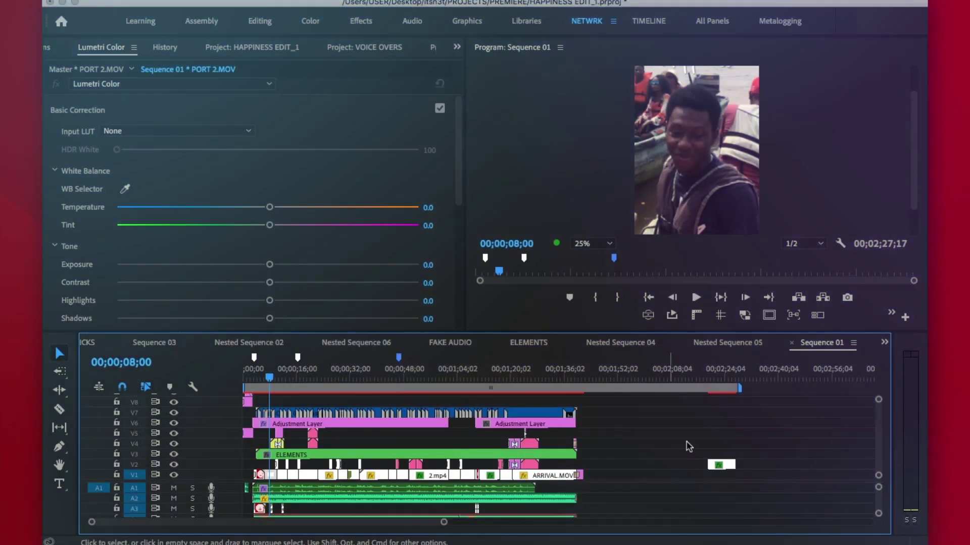
Step: Open Keyboard Shortcuts from the Premiere Pro menu and search 'slip' to find the Slip Tool key
{"action": "key", "text": "minus"}
{"action": "left_click", "coordinate": [555, 439]}
{"action": "mouse_move", "coordinate": [187, 4]}
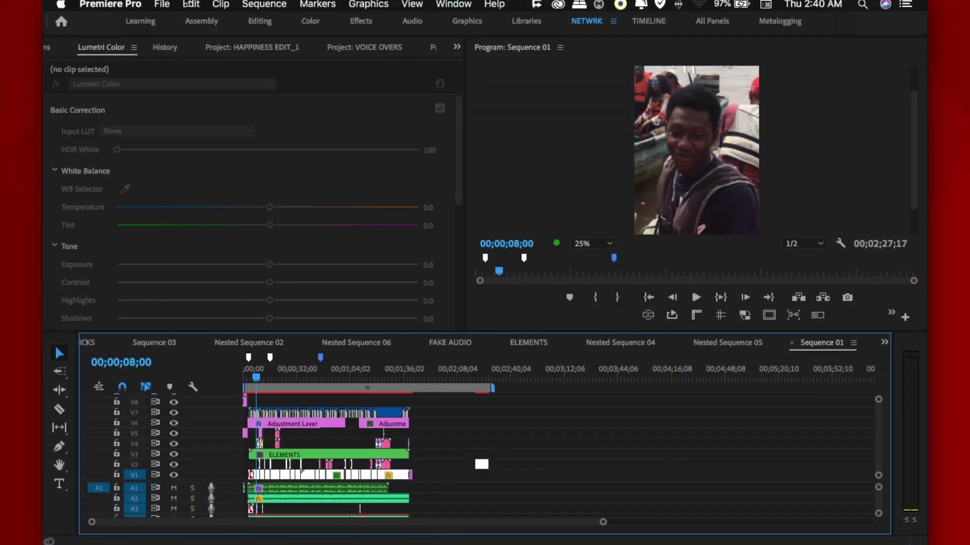
{"action": "left_click", "coordinate": [129, 3]}
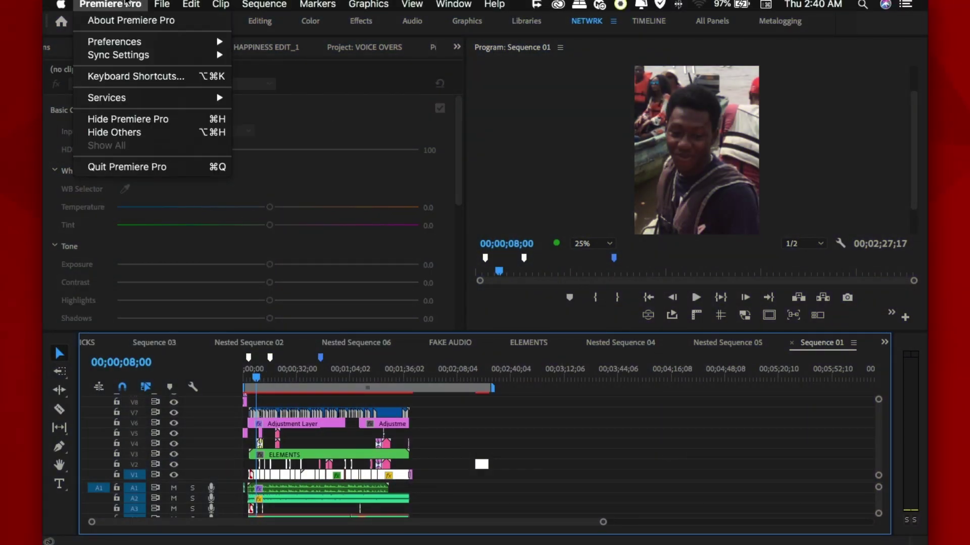
{"action": "left_click", "coordinate": [146, 76]}
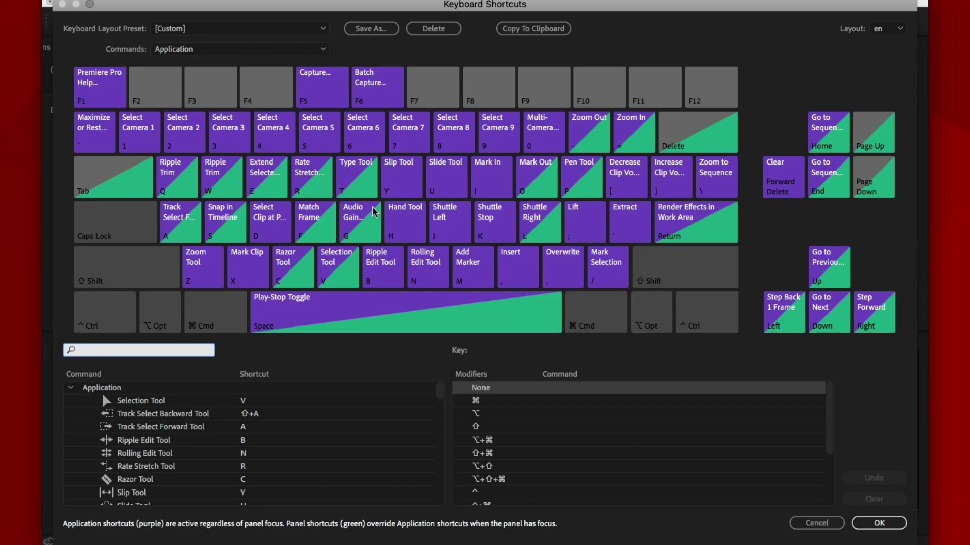
{"action": "left_click", "coordinate": [264, 401]}
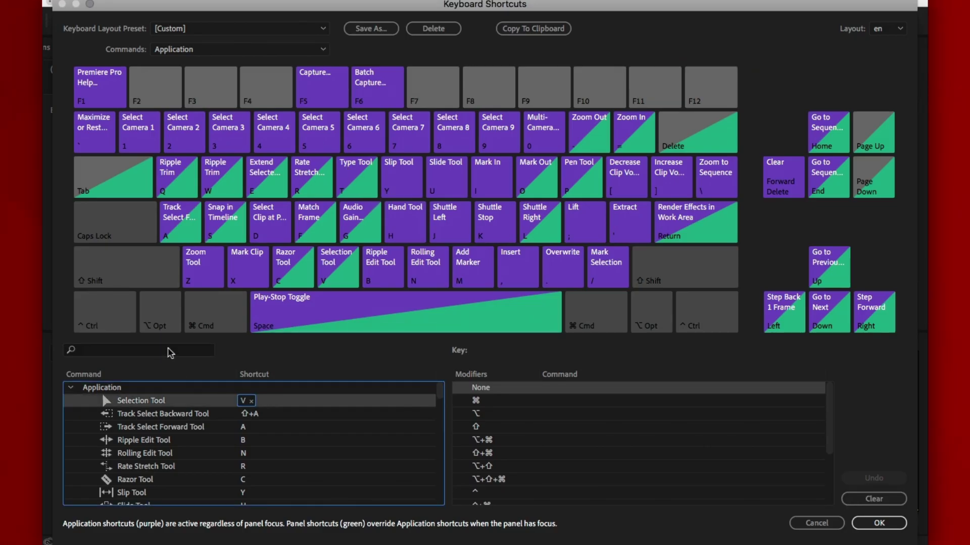
{"action": "left_click", "coordinate": [169, 349]}
{"action": "type", "text": "slip"}
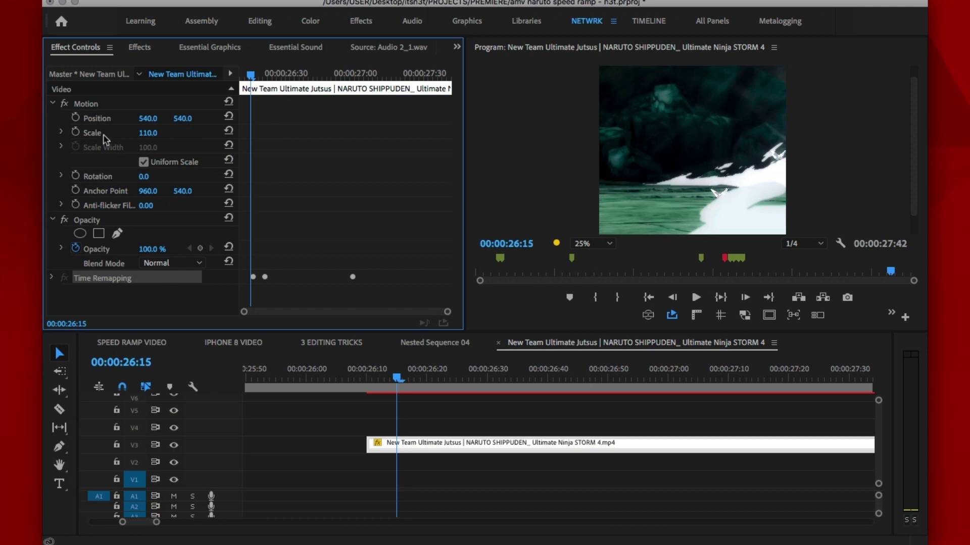
Step: Search the Effects panel for 'TRANSFO' and drag Transform onto the Naruto clip on V3
{"action": "left_click", "coordinate": [136, 47]}
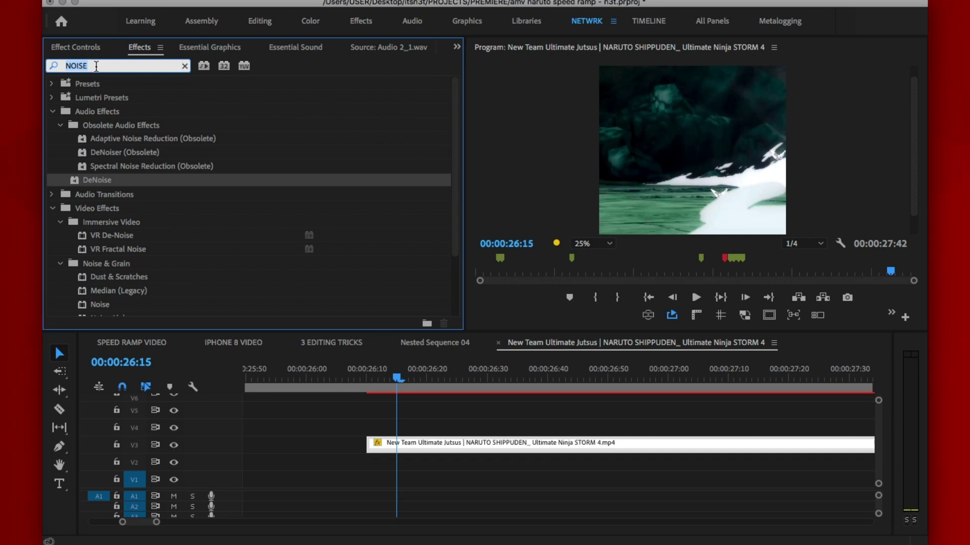
{"action": "type", "text": "TRANSFORM"}
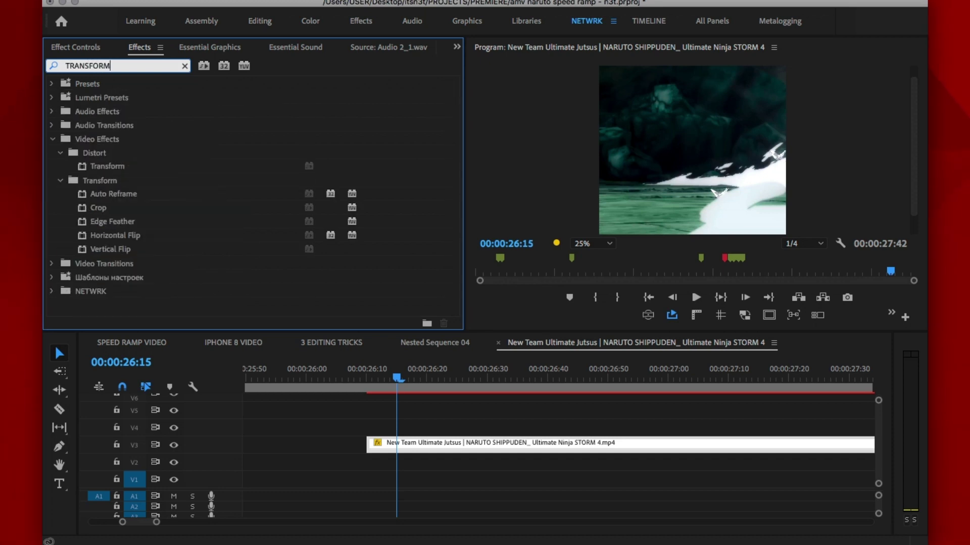
{"action": "left_click_drag", "start_coordinate": [110, 167], "coordinate": [401, 442]}
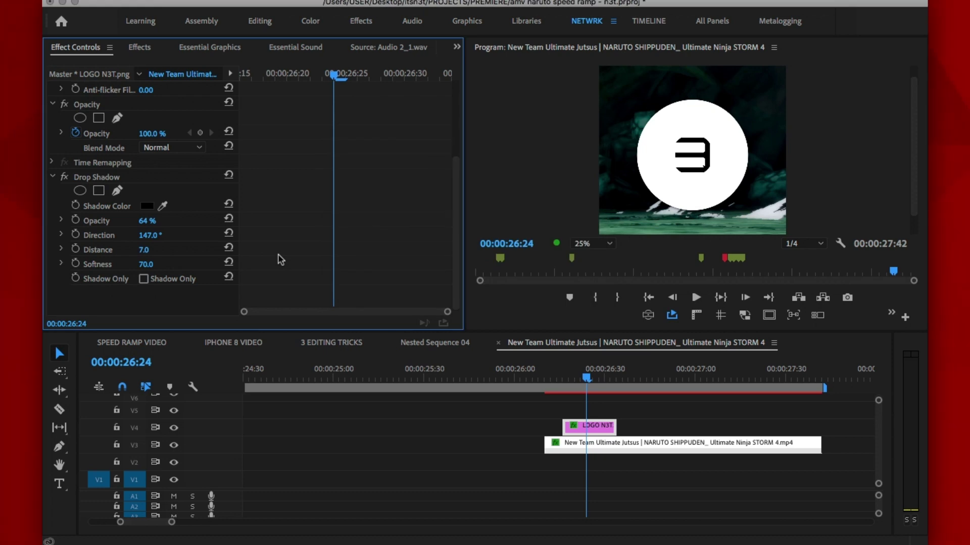
Step: Set the logo's Drop Shadow opacity to 80 and turn off Shadow Only
{"action": "left_click", "coordinate": [148, 221]}
{"action": "type", "text": "80"}
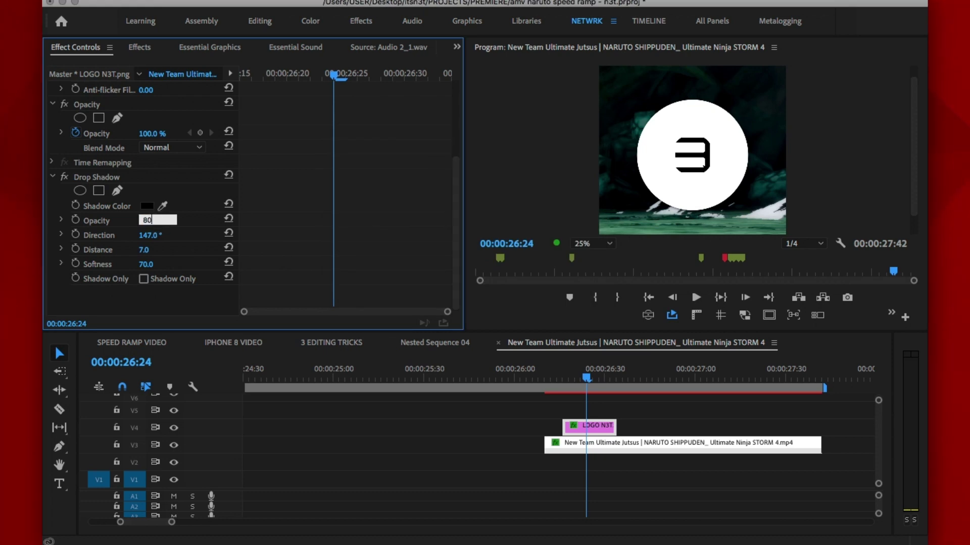
{"action": "key", "text": "Return"}
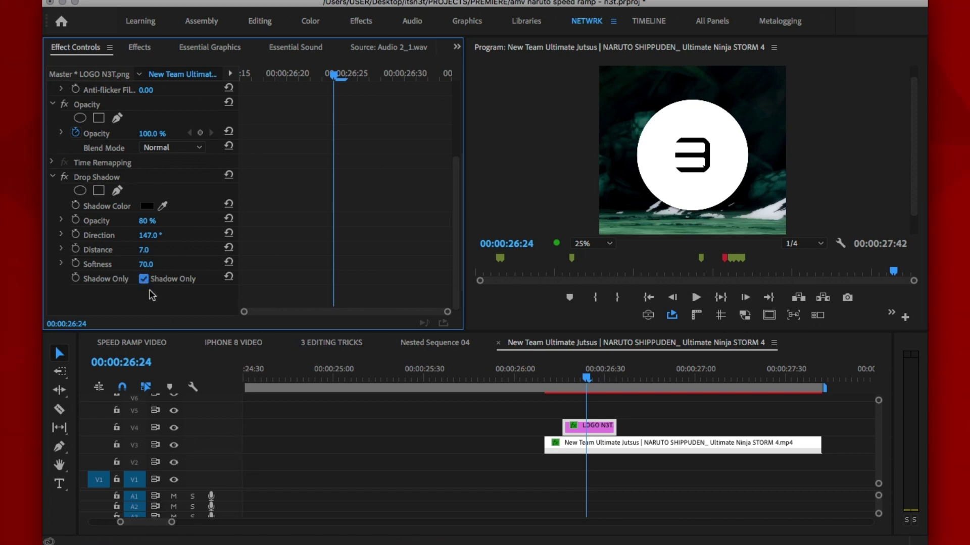
{"action": "left_click", "coordinate": [143, 279]}
Step: Choose Save Preset for the Drop Shadow effect and reposition the dialog
{"action": "right_click", "coordinate": [112, 178]}
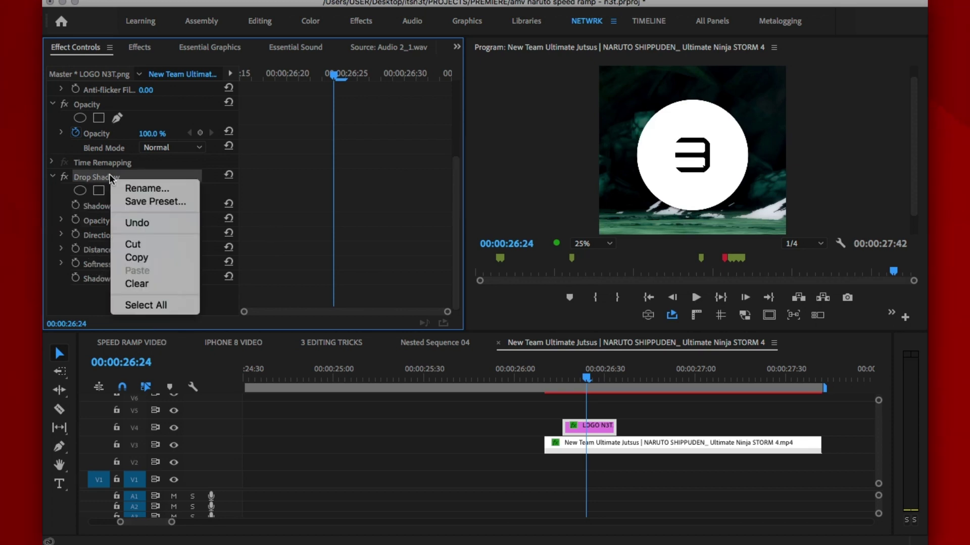
{"action": "left_click", "coordinate": [145, 202]}
{"action": "left_click_drag", "start_coordinate": [408, 182], "coordinate": [404, 170]}
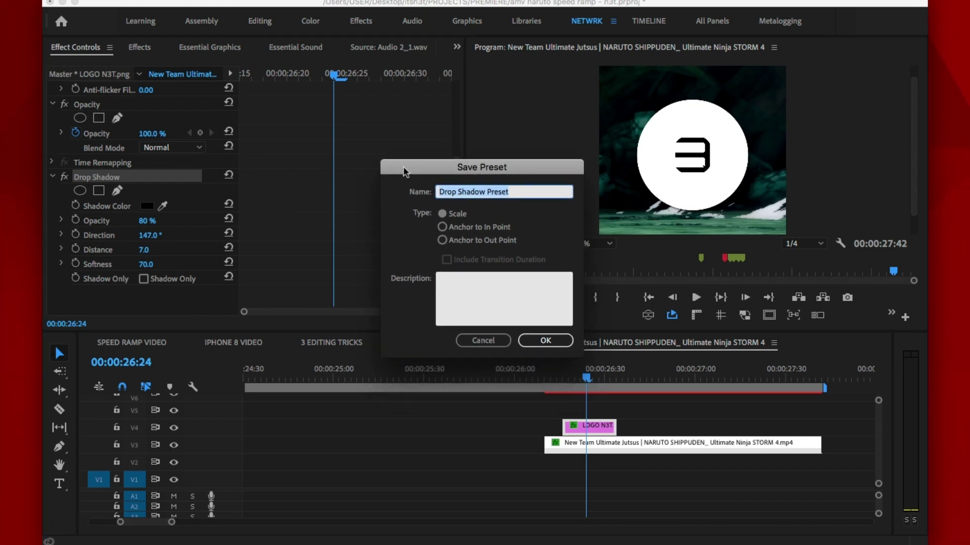
Step: Save the preset as 'Drop Shadow Preset' and slide the shadow's two Opacity keyframes later
{"action": "left_click", "coordinate": [508, 192]}
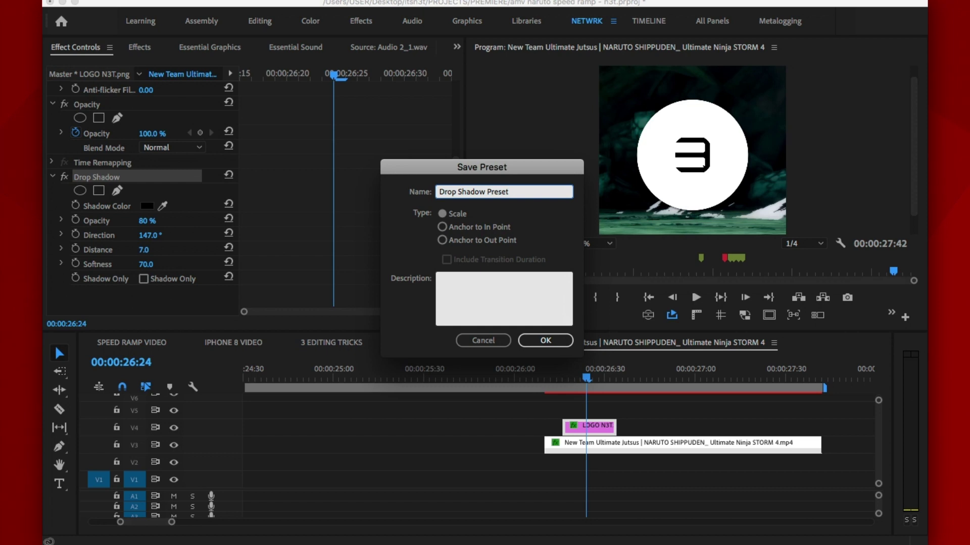
{"action": "left_click", "coordinate": [548, 356]}
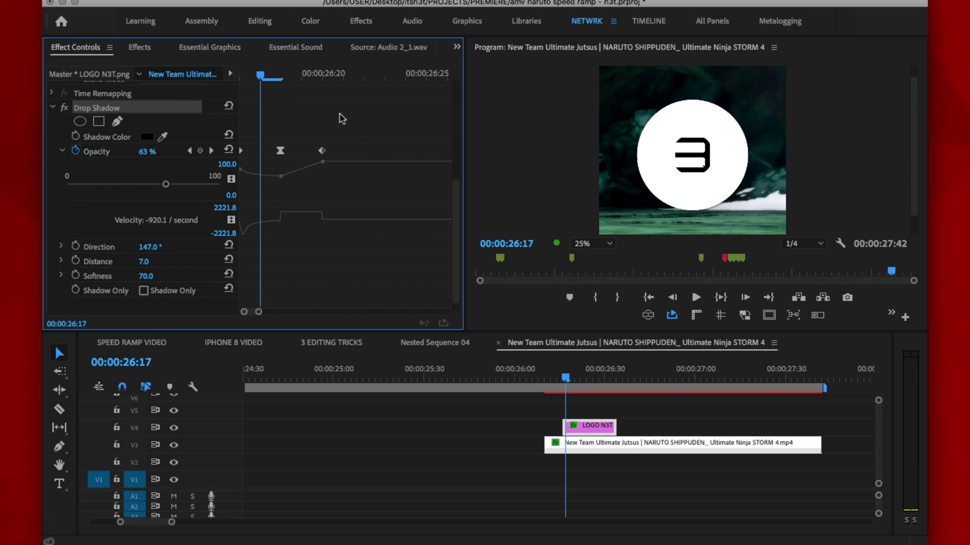
{"action": "left_click_drag", "start_coordinate": [342, 118], "coordinate": [177, 216]}
{"action": "key", "text": "backslash"}
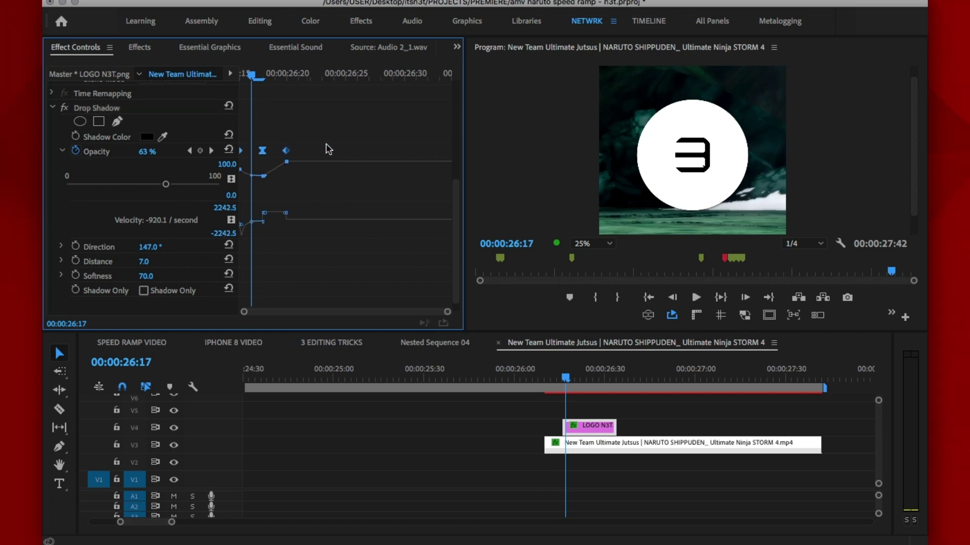
{"action": "left_click_drag", "start_coordinate": [289, 156], "coordinate": [464, 155]}
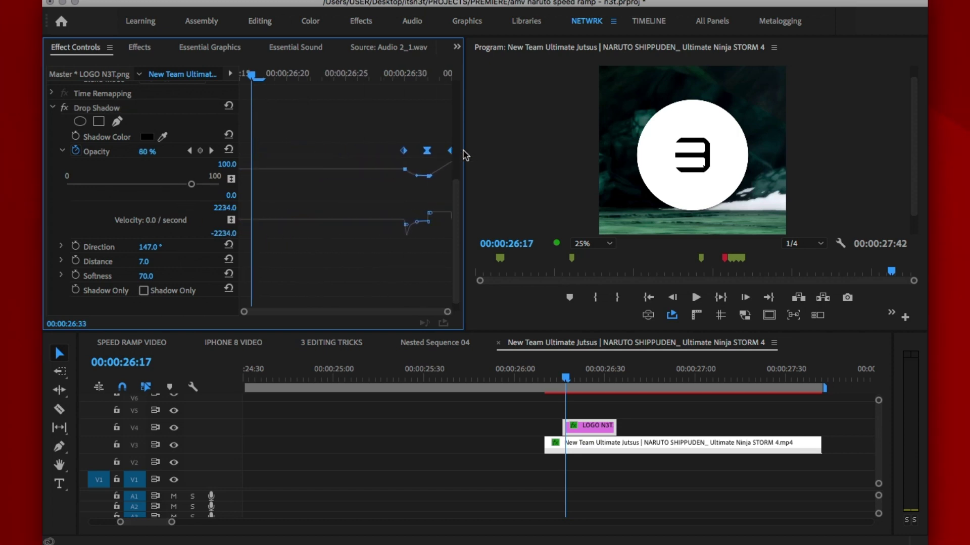
{"action": "mouse_move", "coordinate": [404, 156]}
{"action": "left_mouse_down"}
{"action": "mouse_move", "coordinate": [450, 151]}
{"action": "mouse_move", "coordinate": [402, 155]}
{"action": "left_mouse_up"}
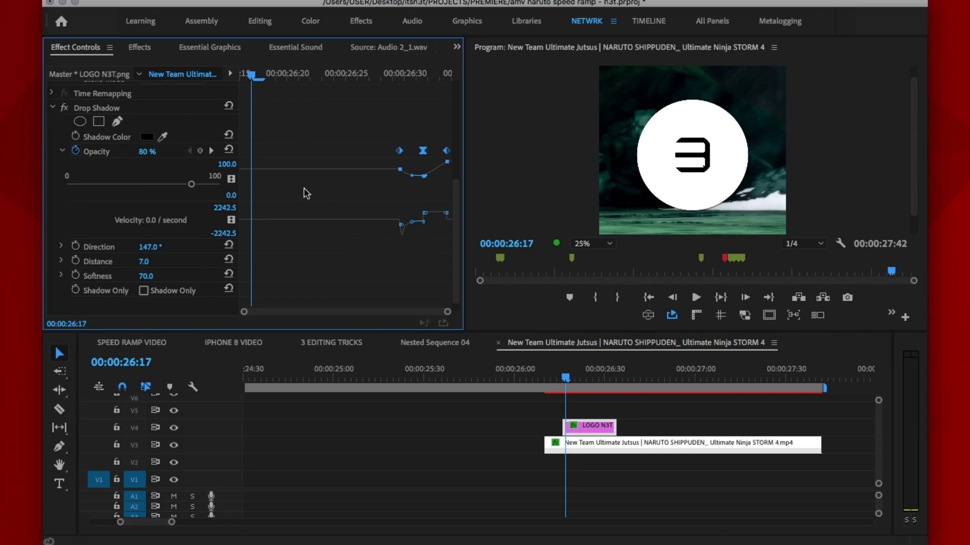